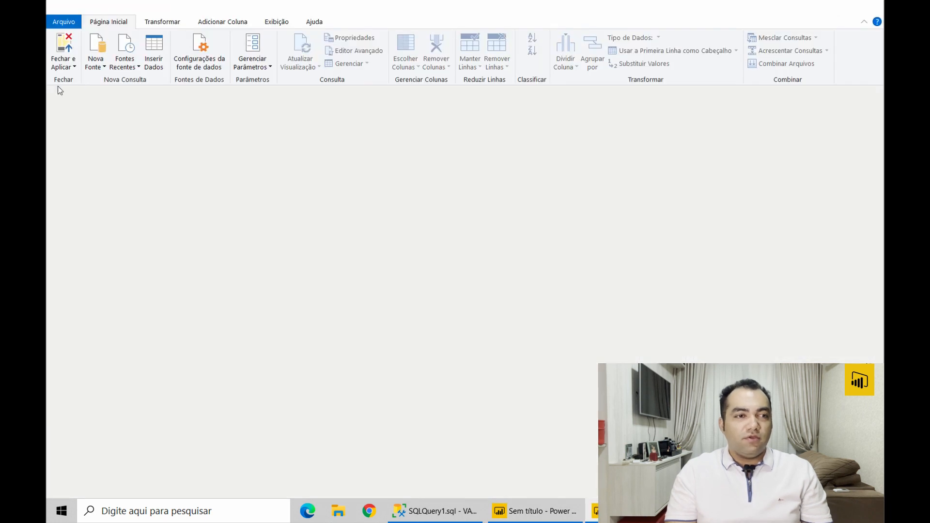
Connect to the SQL Server localhost\SQLEXPRESS, database CursoSQL, in DirectQuery mode and load its VENDA table as a query.
click(92, 60)
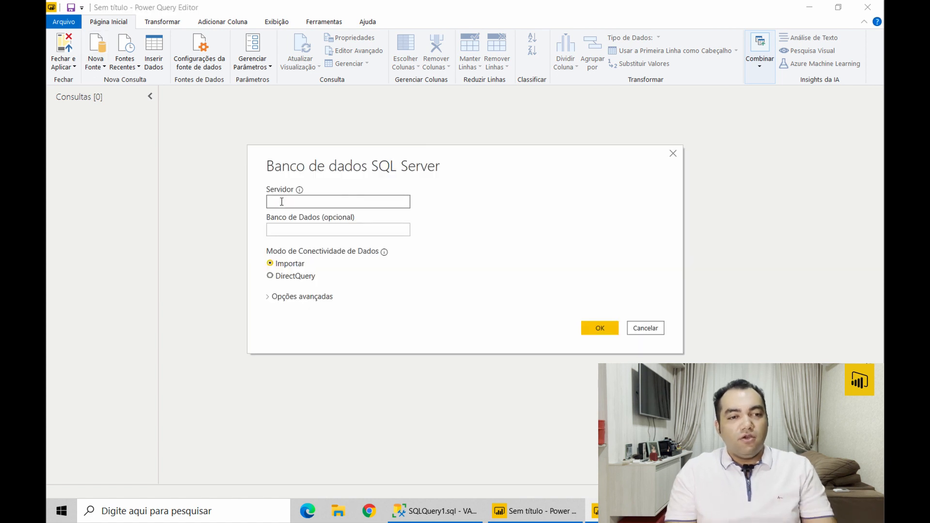
text(localhost\SQLEXPRESS)
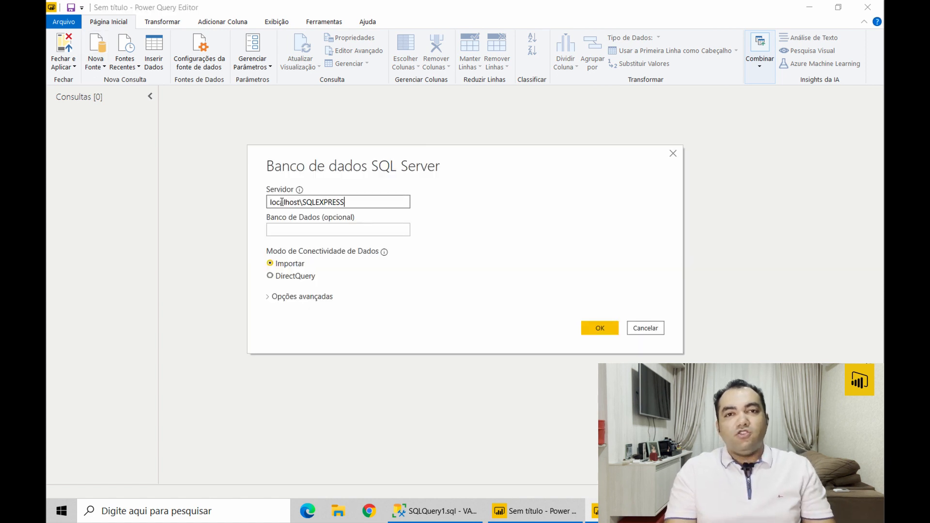
click(295, 229)
text(CursoSQL)
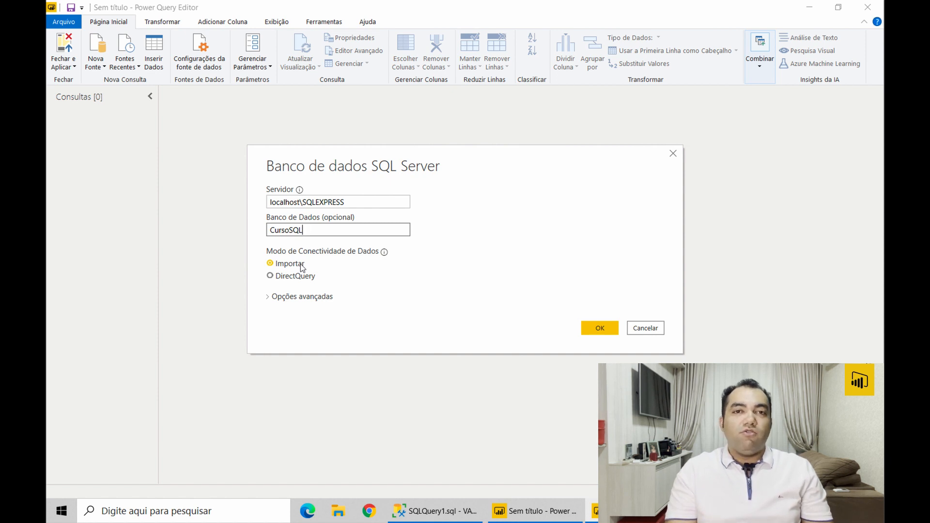
click(301, 278)
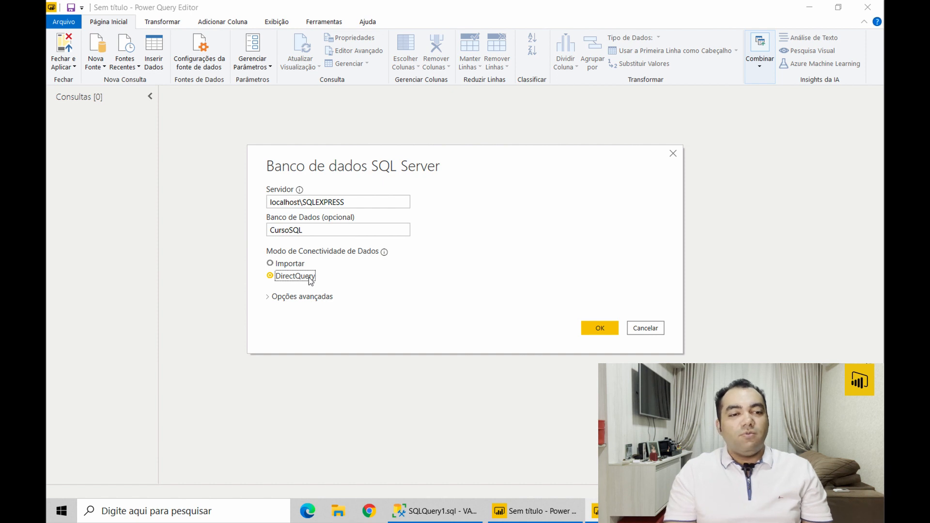
click(596, 326)
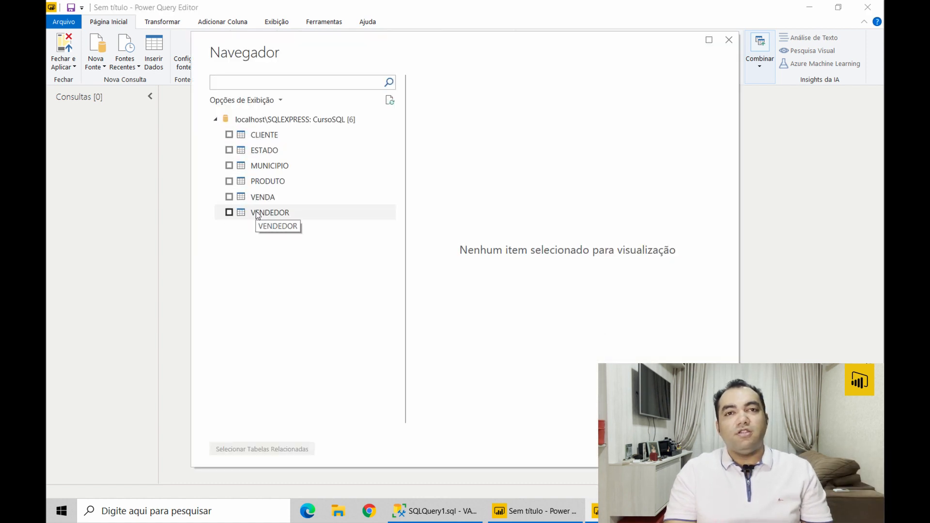
click(229, 197)
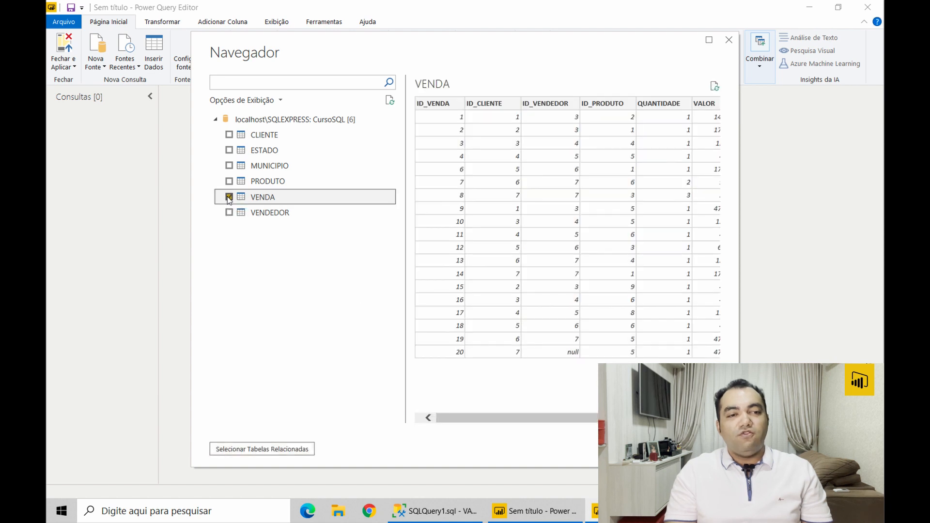
click(675, 449)
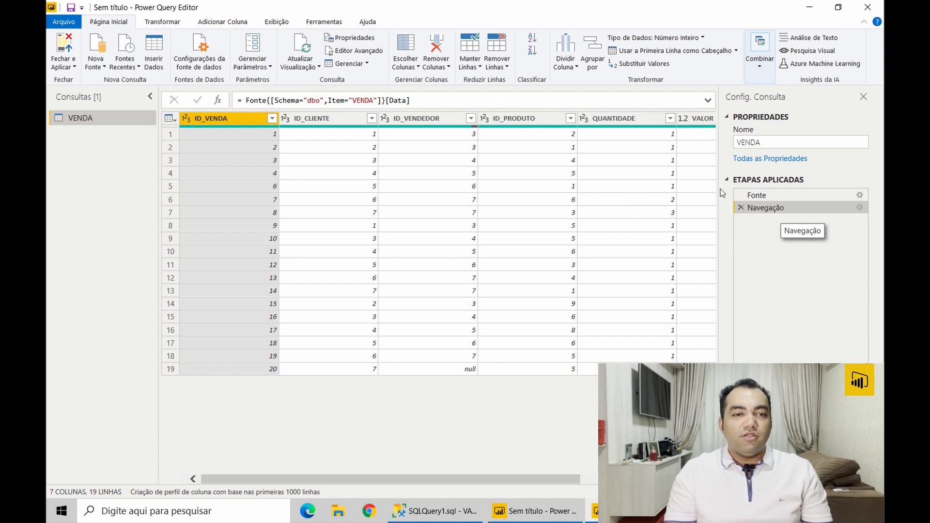
Group the VENDA query by ID_VENDEDOR, with a new column named Vendas holding the Soma of VALOR.
click(427, 120)
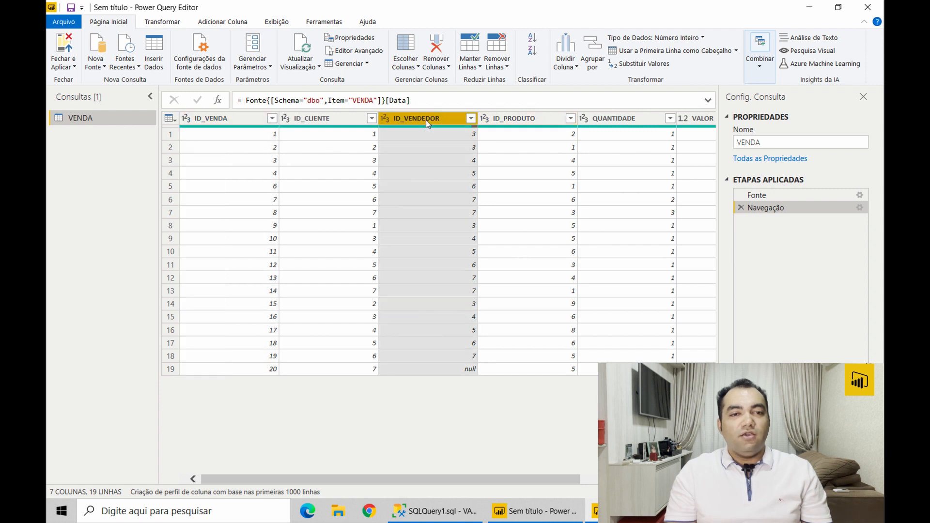
click(592, 63)
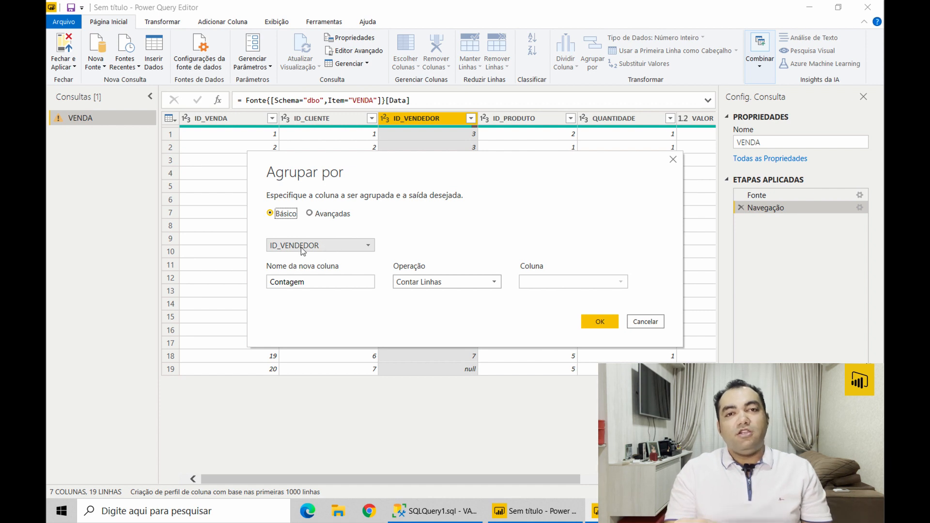
double_click(305, 286)
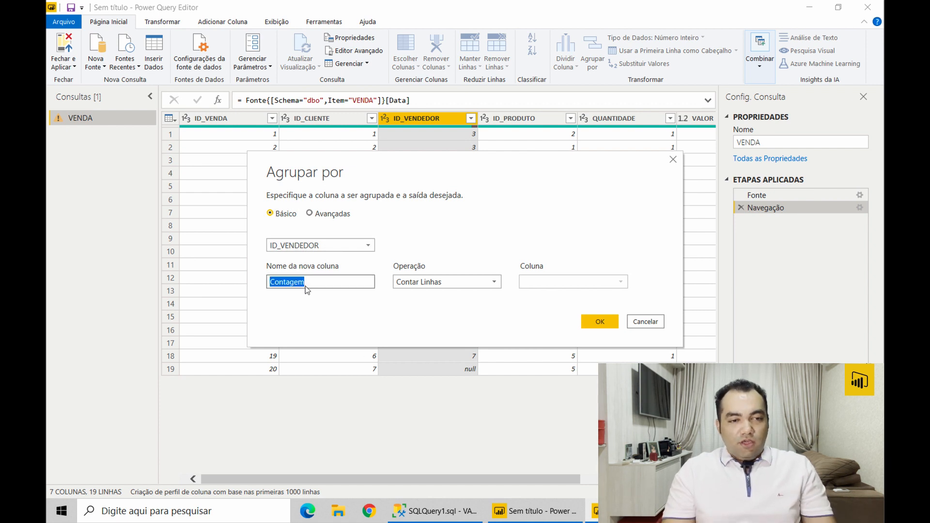
click(443, 280)
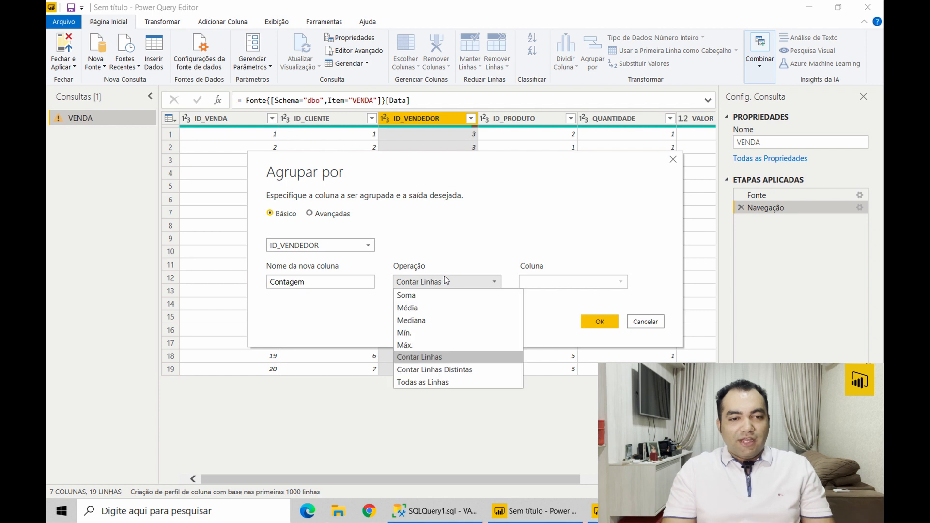
click(413, 297)
click(573, 281)
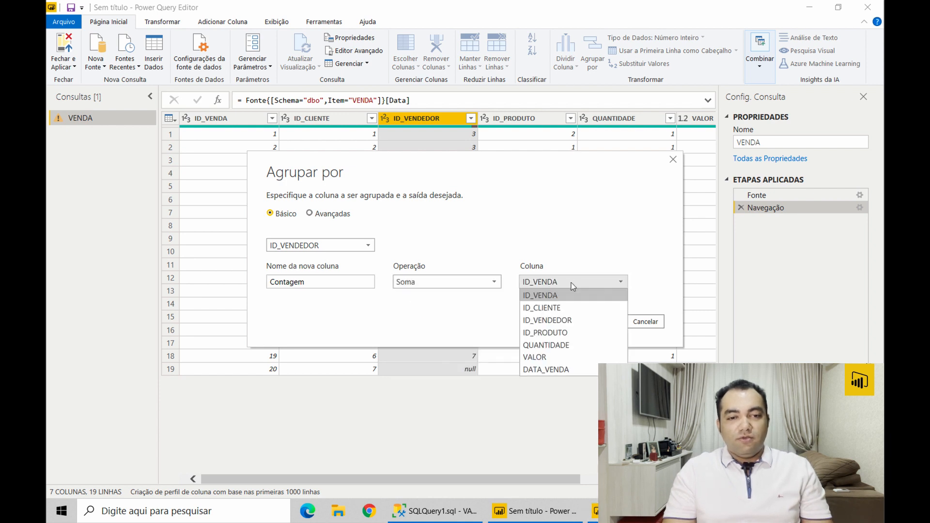
click(548, 357)
double_click(358, 286)
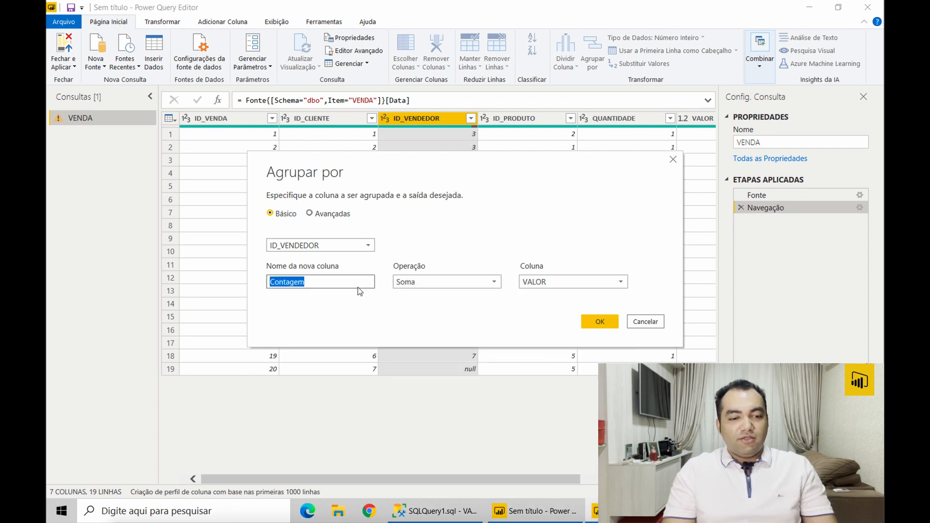
text(Vendas)
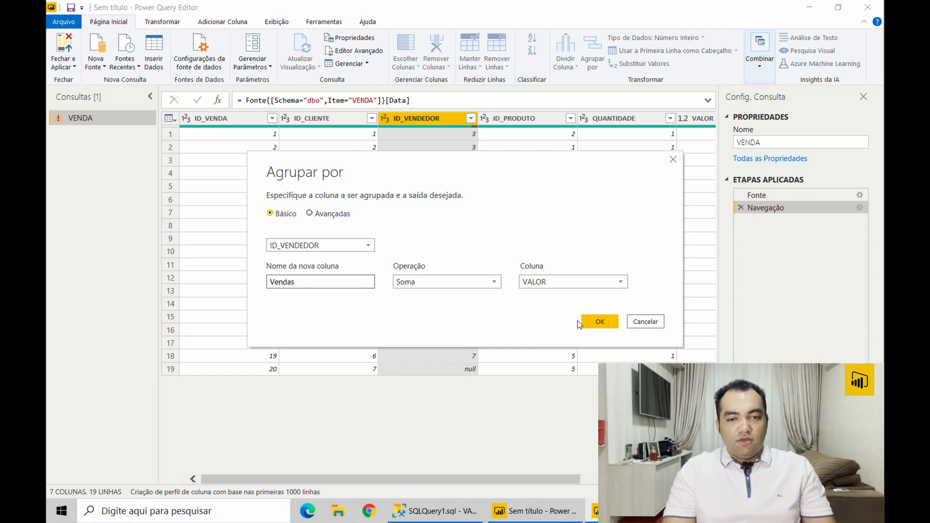
click(596, 323)
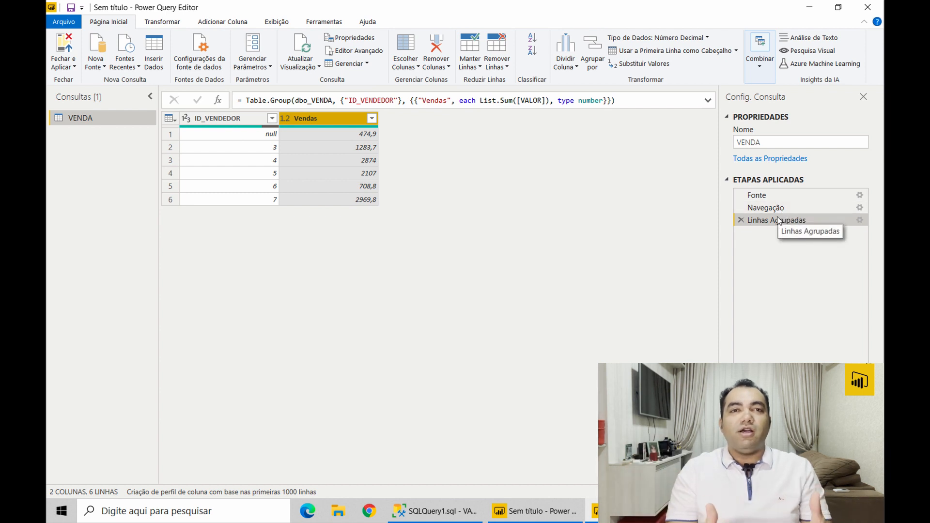
View the native SQL query behind the Navegação step of the VENDA query, and close it.
click(781, 208)
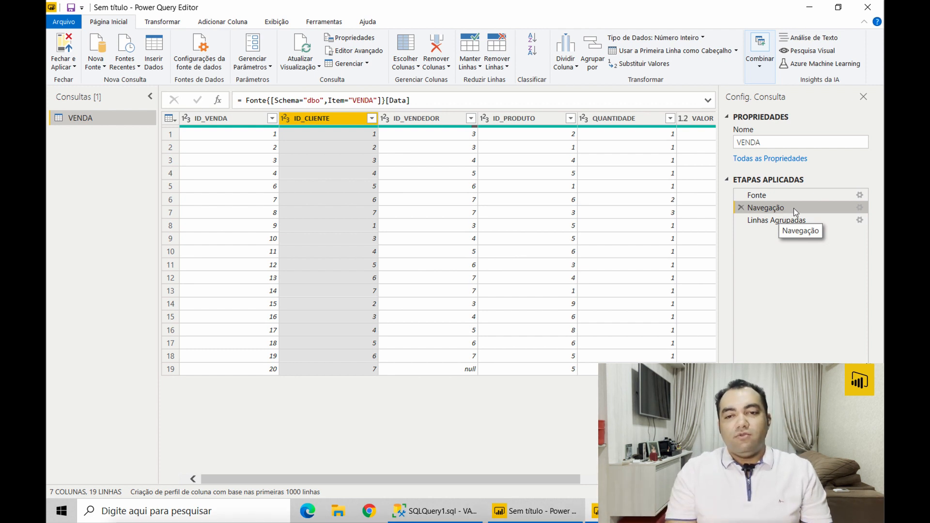
right_click(764, 208)
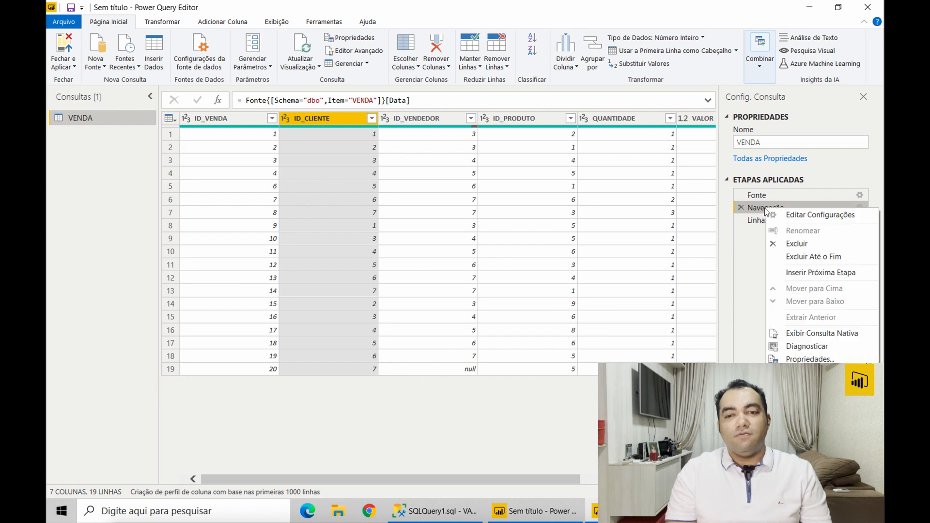
click(795, 333)
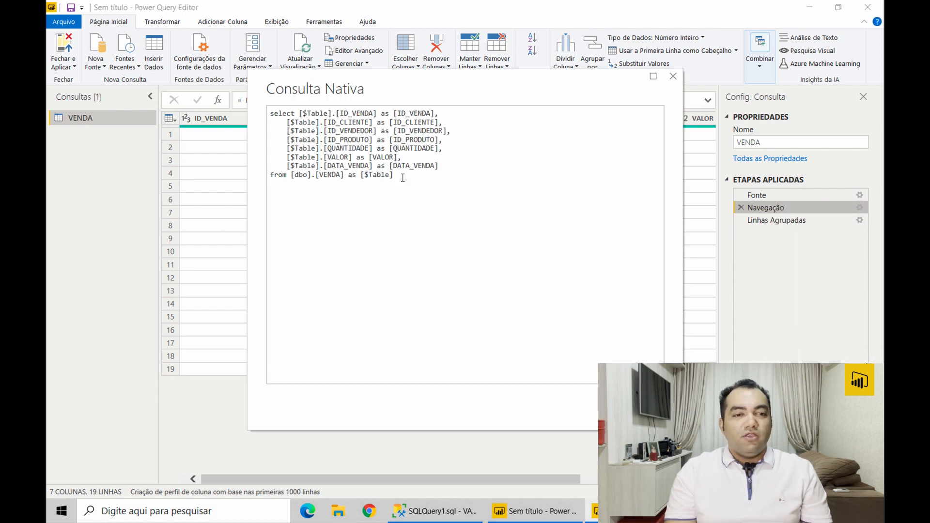
drag(394, 175, 270, 112)
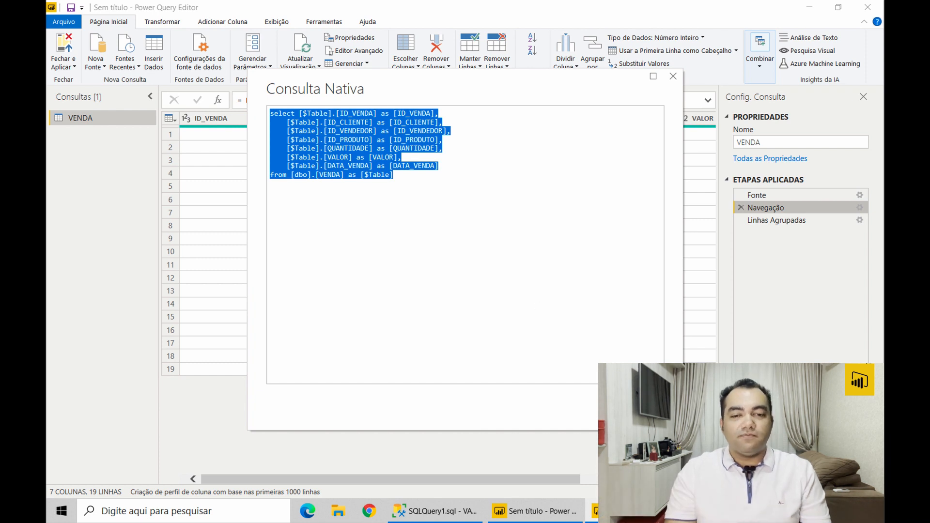
key(Escape)
Examine the native SQL query of the Linhas Agrupadas step, highlighting its group by clause and the sum expression for Vendas.
click(778, 220)
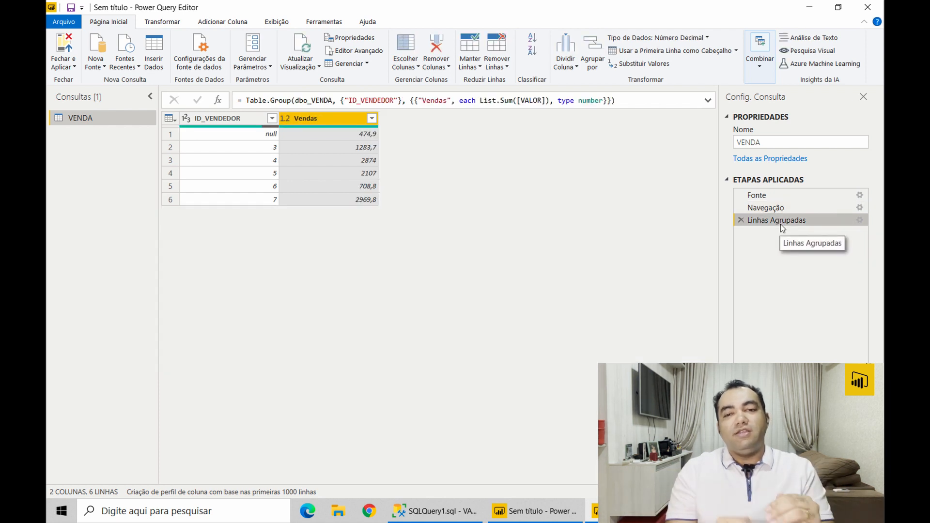
right_click(785, 224)
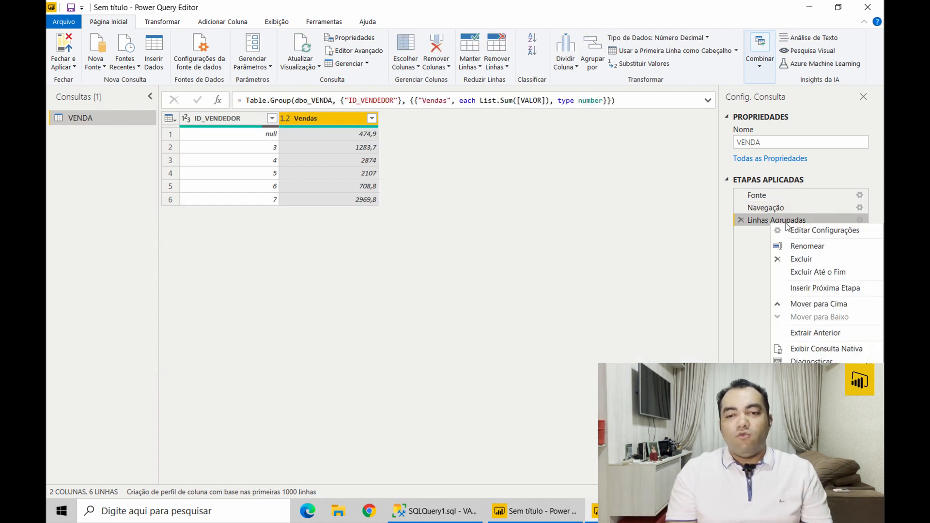
click(821, 348)
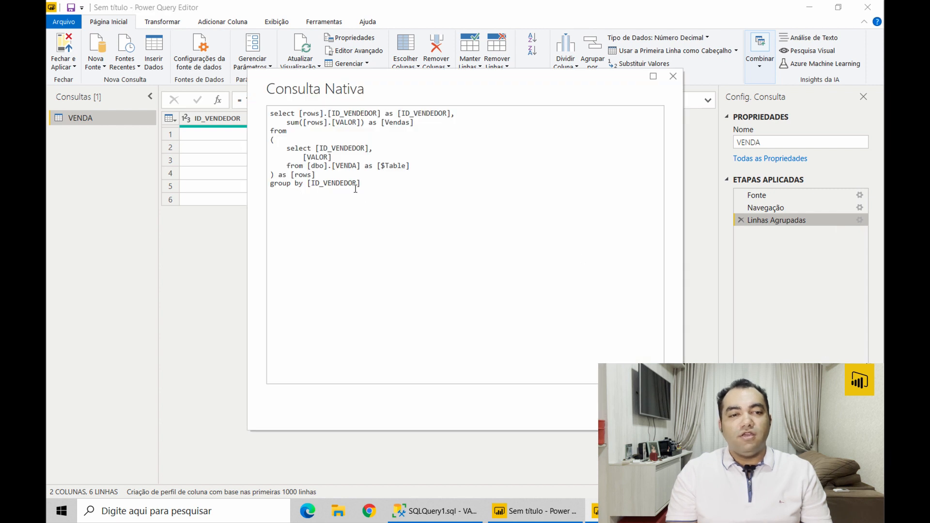
drag(365, 185, 262, 117)
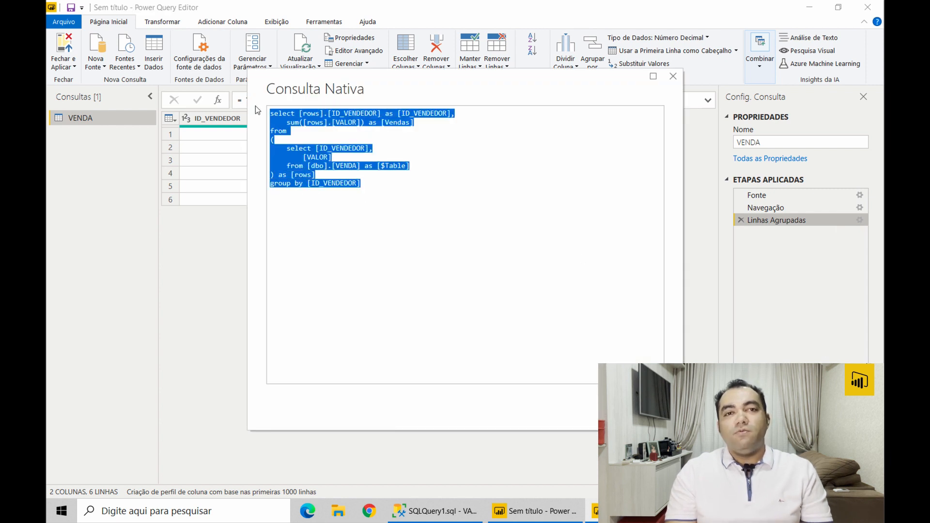
click(325, 112)
drag(280, 184, 311, 183)
drag(287, 123, 418, 124)
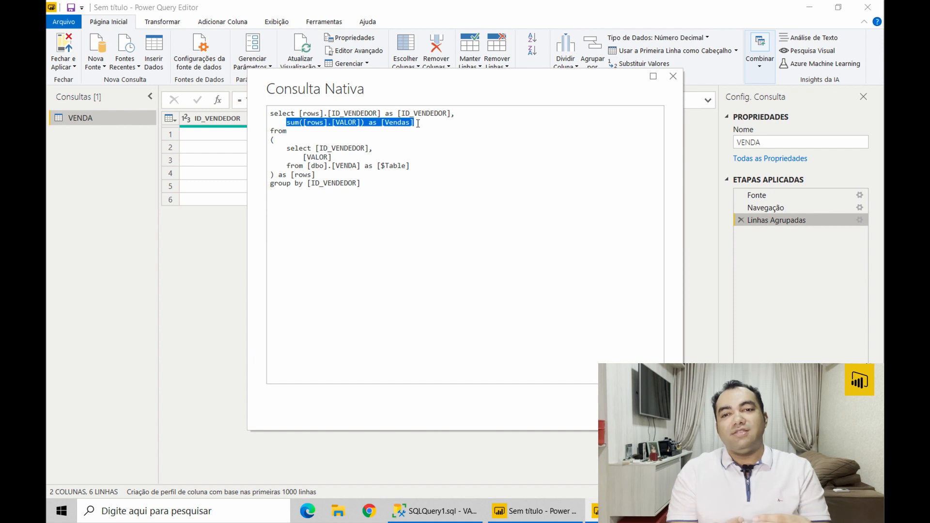